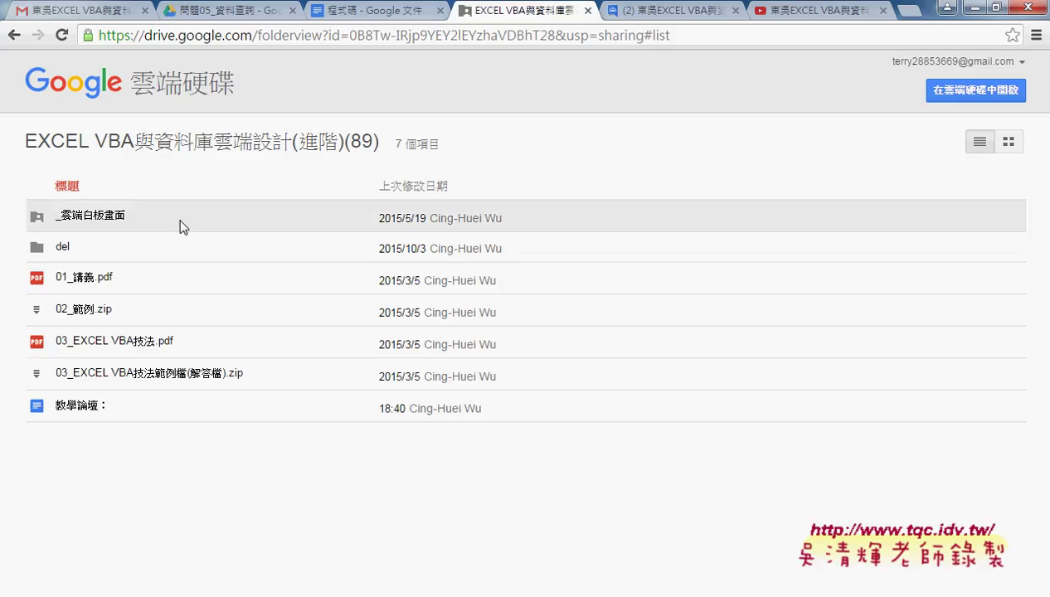
- Go through _雲端白板畫面, 其他補充範例(89), 02_進階 into 範例：台北市實價登錄, and right-click the selected words 實價登錄
click(117, 217)
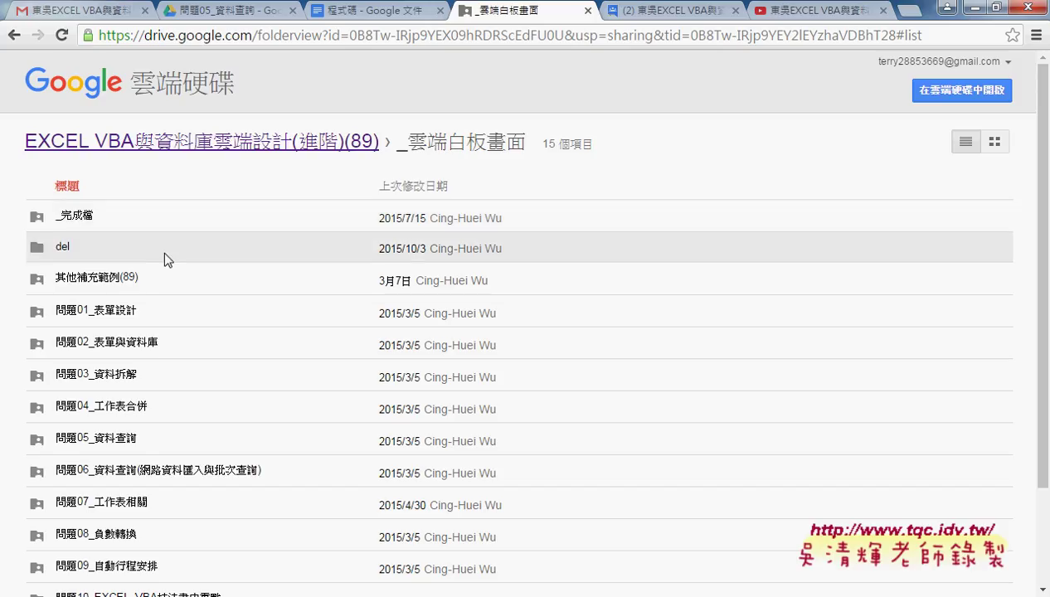
click(126, 279)
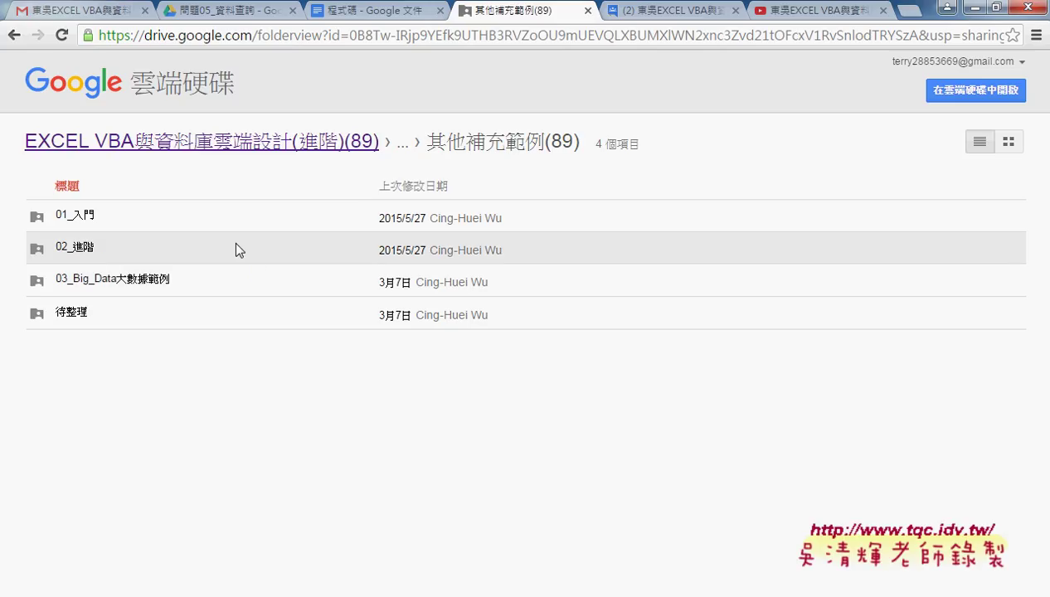
click(81, 247)
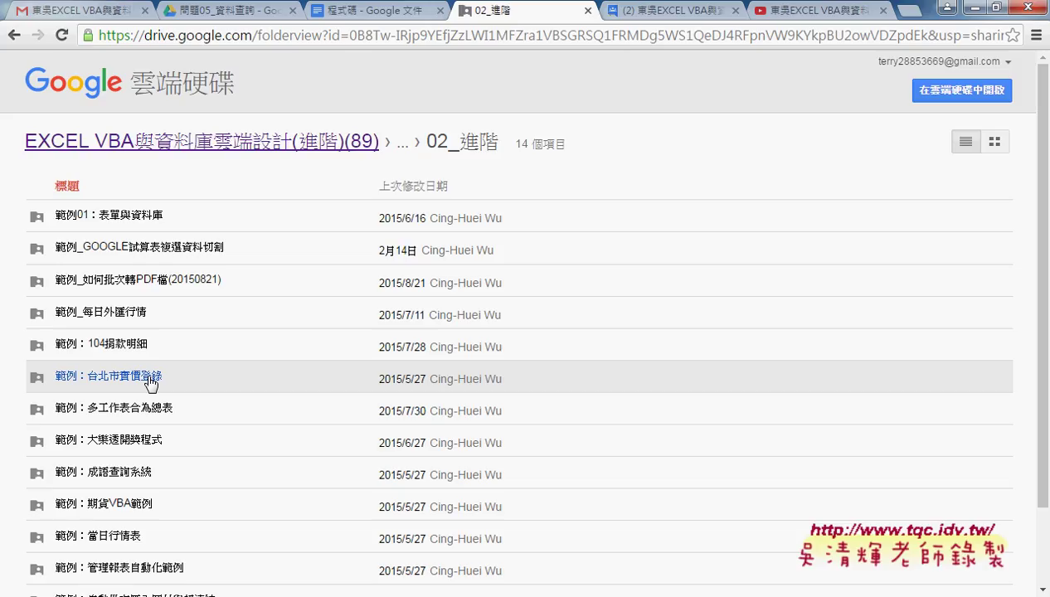
click(148, 380)
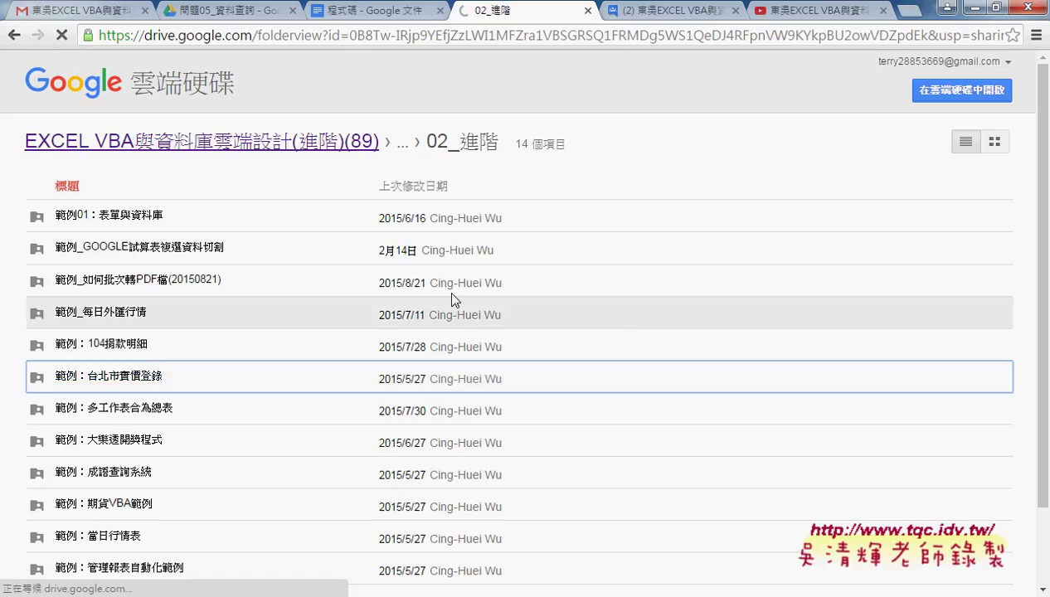
drag(621, 141, 545, 142)
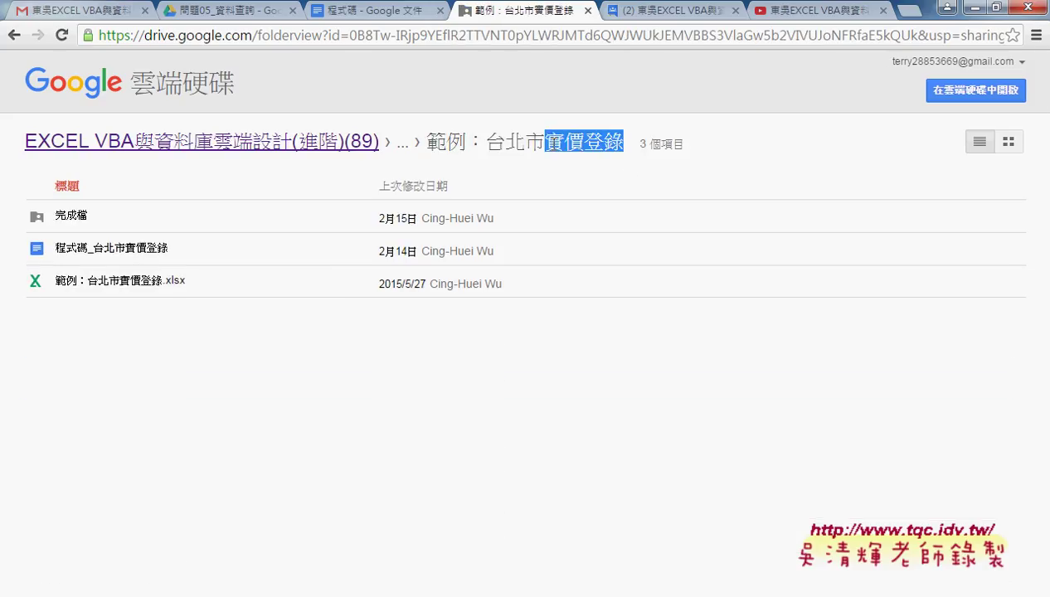
right_click(575, 144)
- Google 實價登錄, open the 內政部 registry result, and go to its Open Data免費下載 page
click(636, 169)
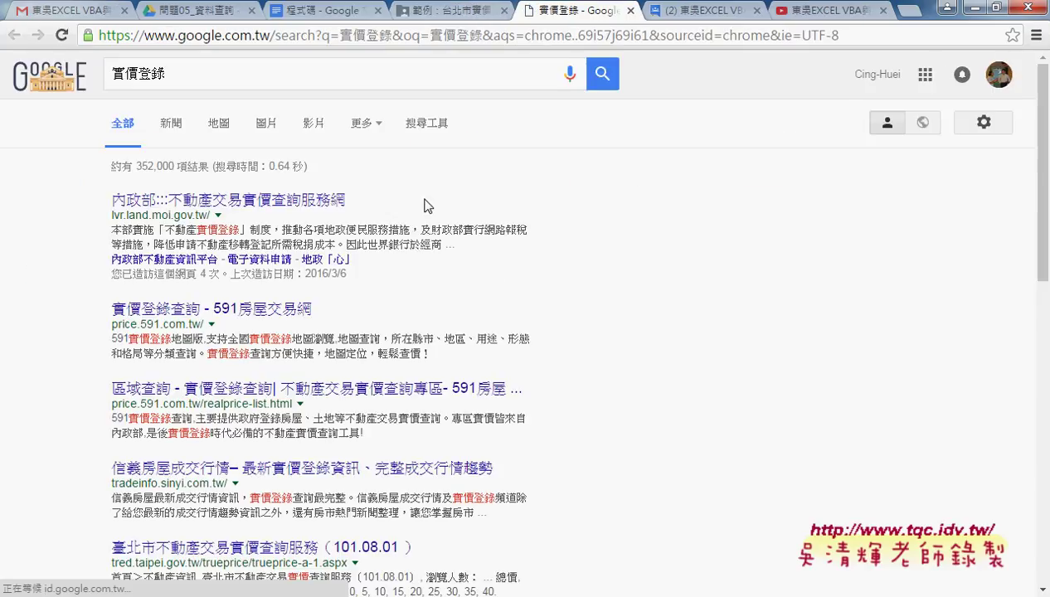
click(218, 211)
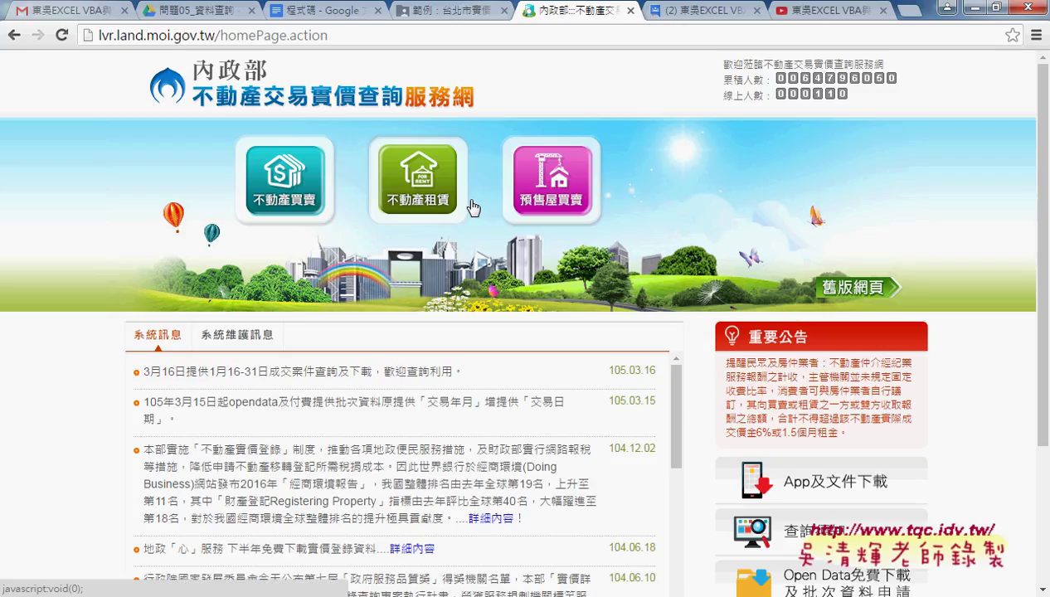
scroll(767, 316, down, 3)
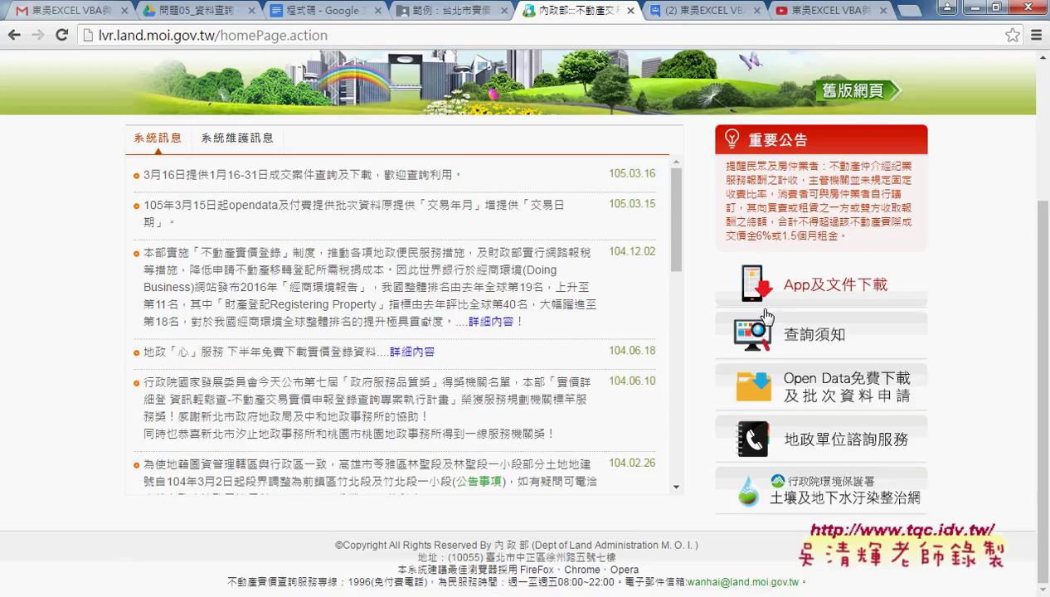
click(848, 395)
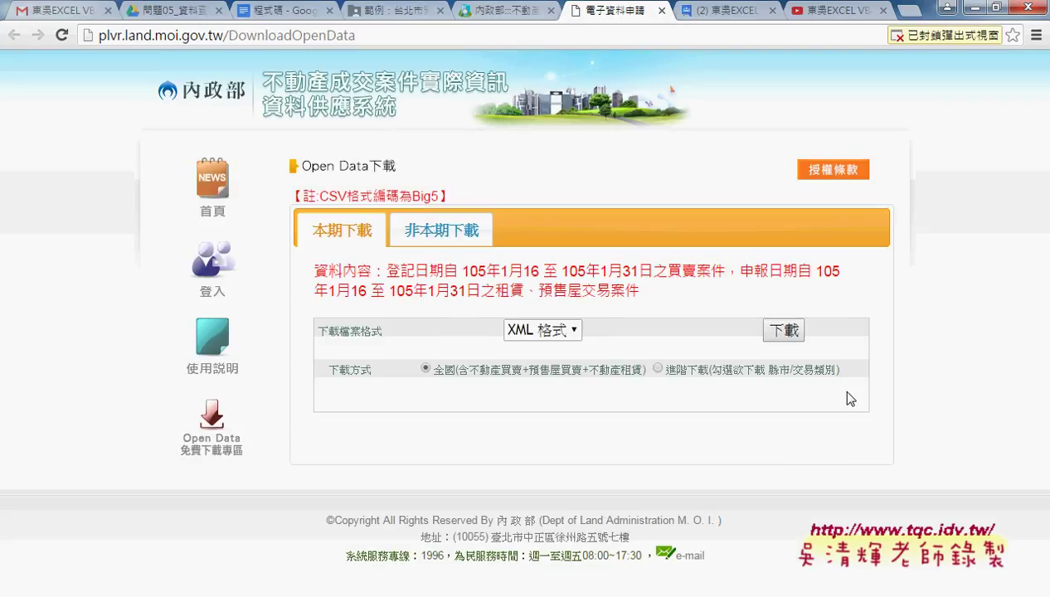
- Choose XLS 格式 as the download format and select 進階下載 to show the county checklist
click(548, 331)
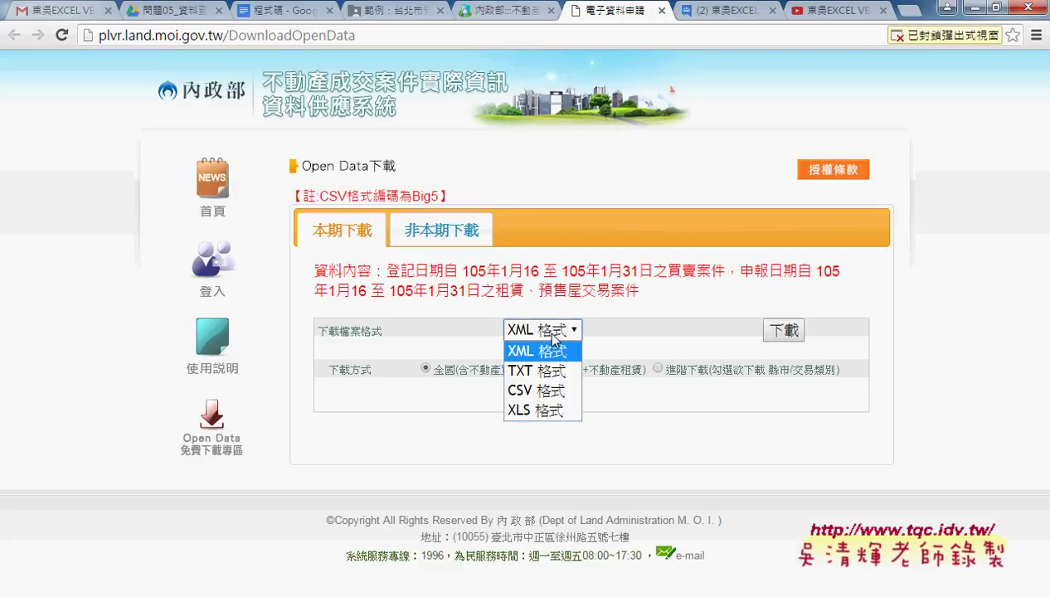
click(528, 411)
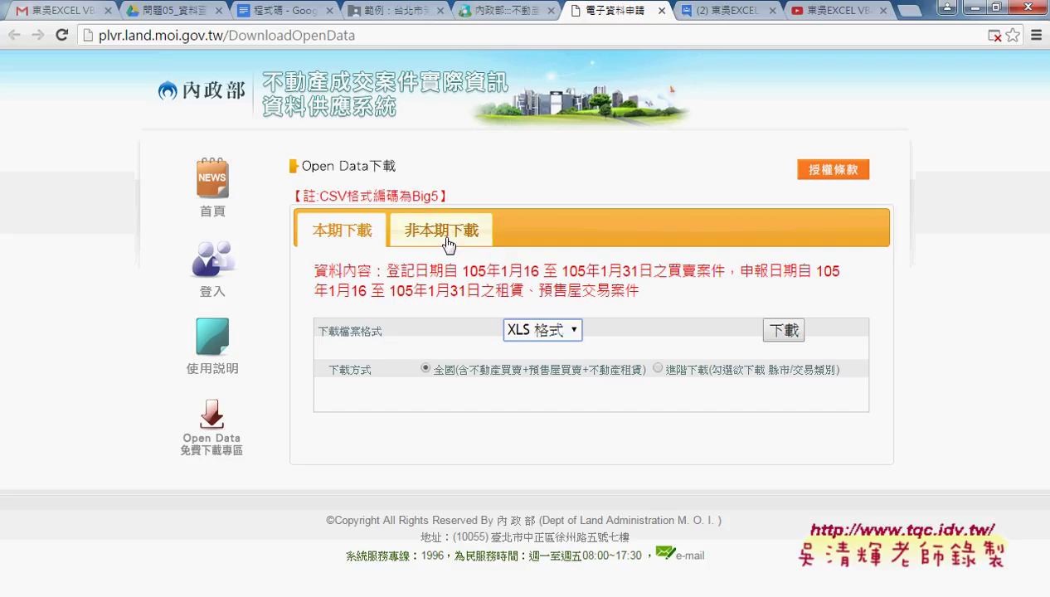
click(658, 369)
scroll(657, 370, down, 2)
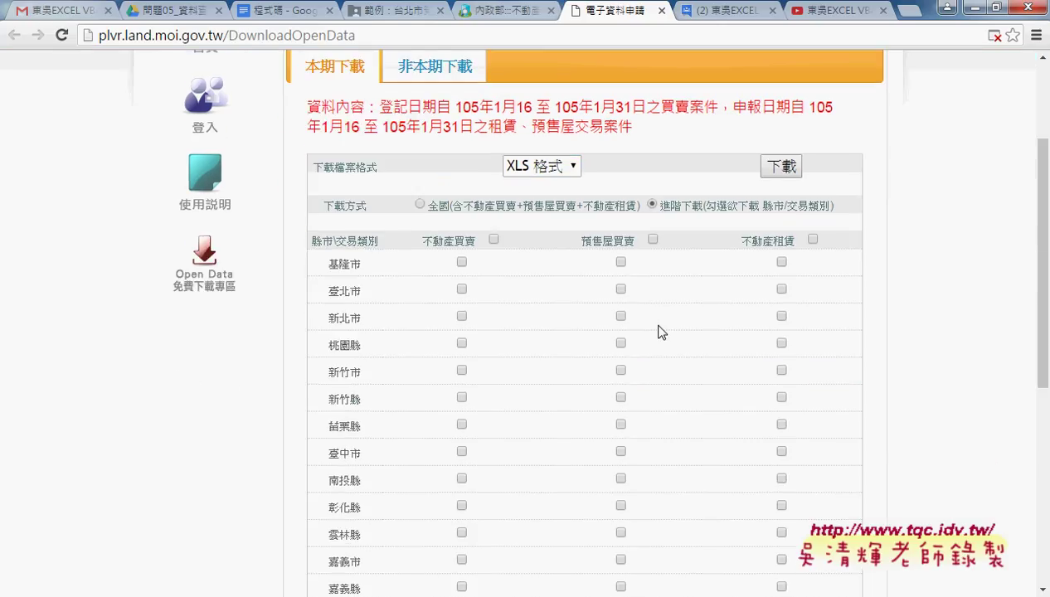
click(420, 205)
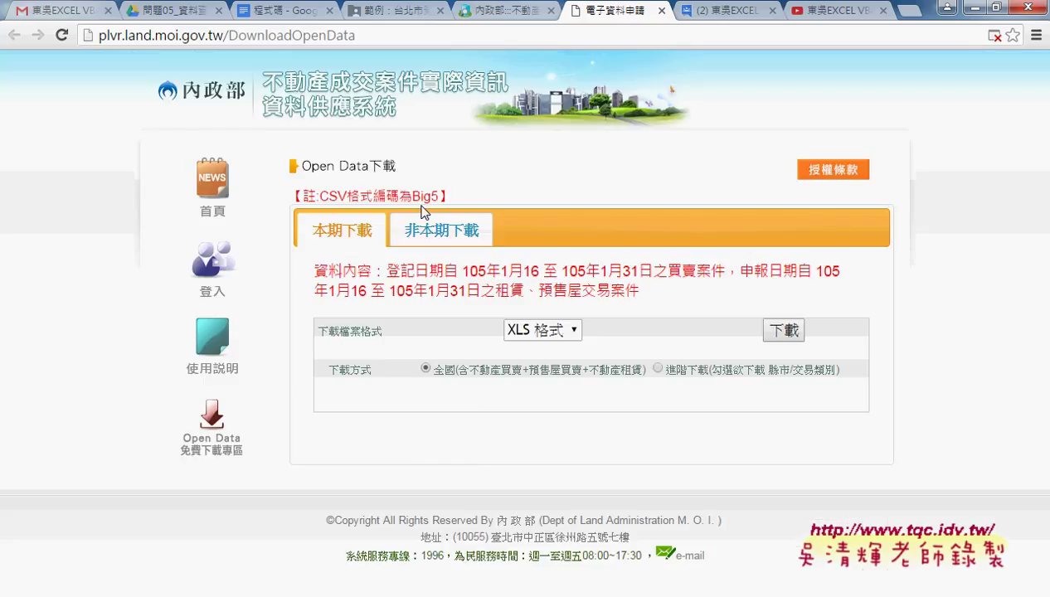
click(658, 370)
- Tick 臺北市 不動產買賣, recheck the format choices, then return to the Google Drive tab
scroll(722, 374, down, 3)
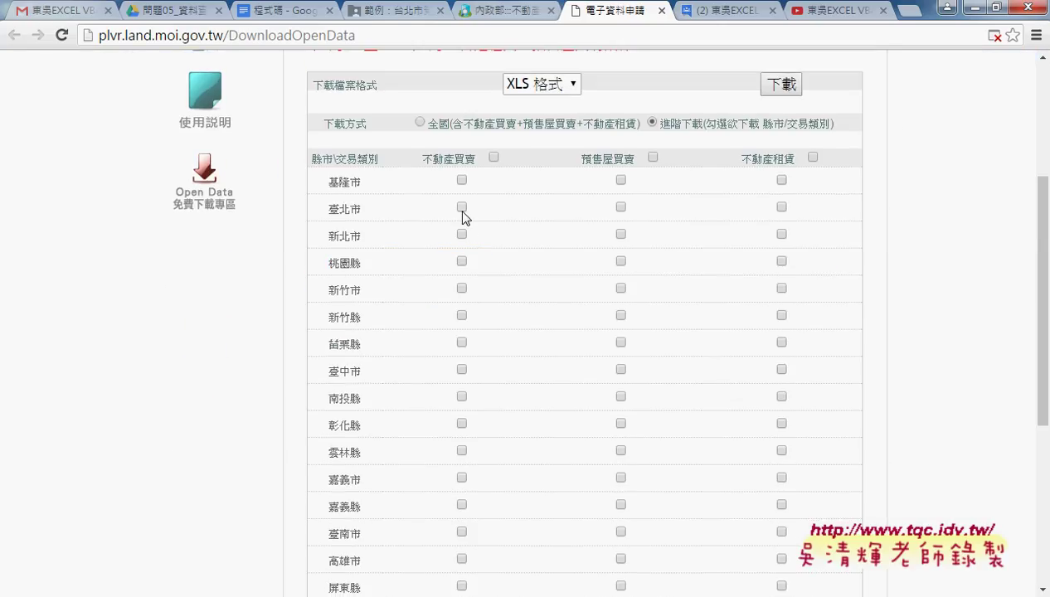
click(462, 208)
click(540, 84)
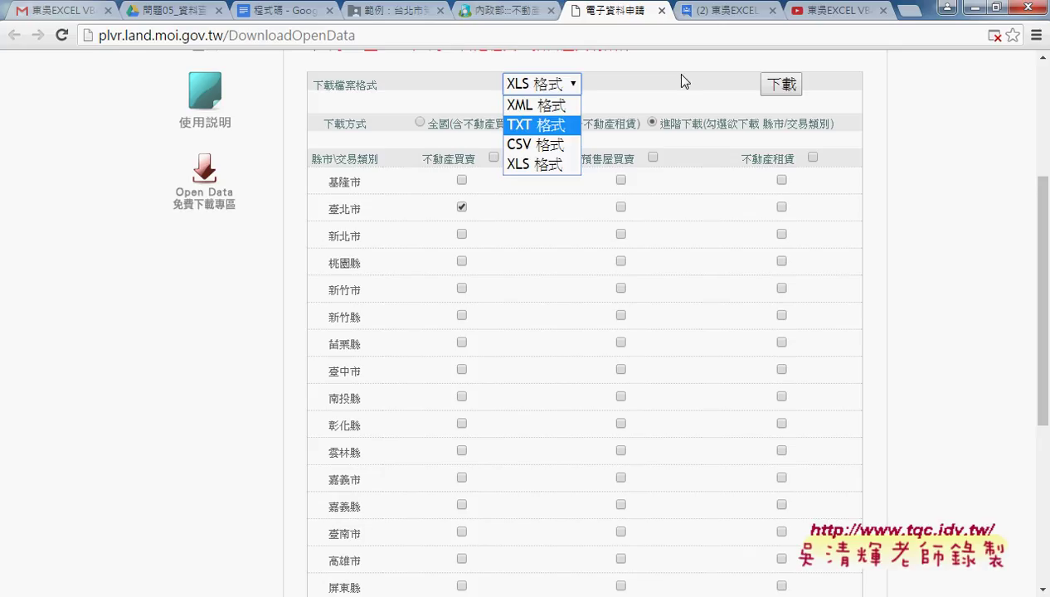
click(394, 11)
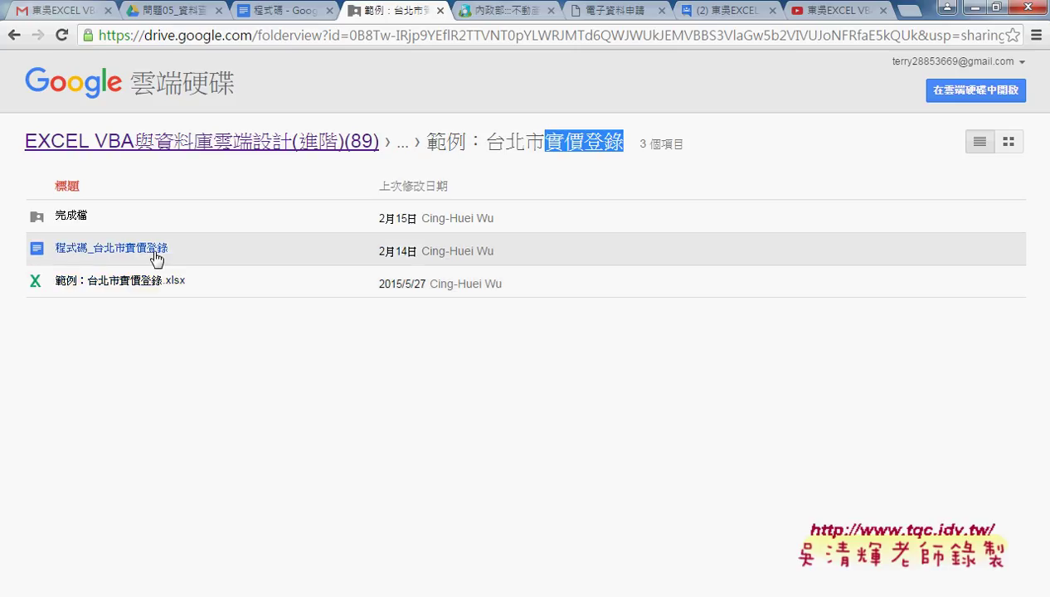
- Open 程式碼_台北市實價登錄 in its own tab and scroll down to 3.批次查詢_交易標的
click(155, 259)
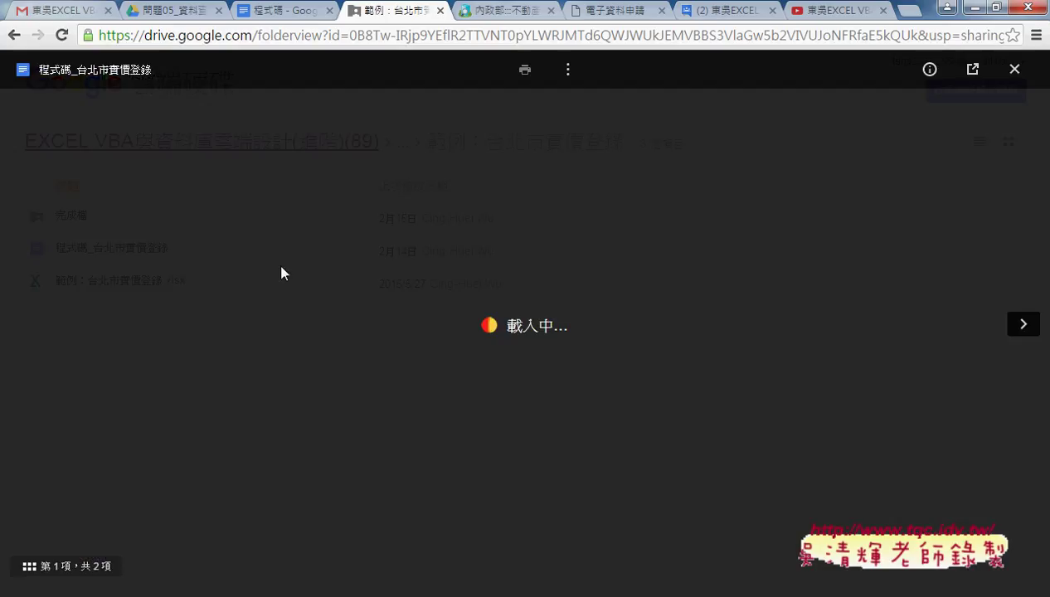
click(972, 70)
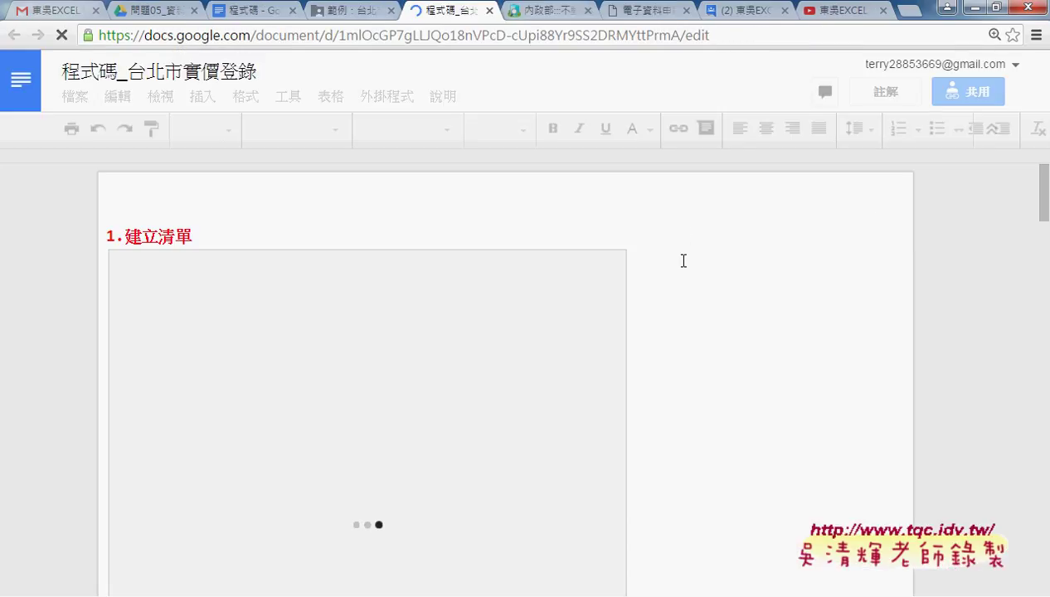
scroll(707, 331, down, 1)
scroll(707, 331, down, 3)
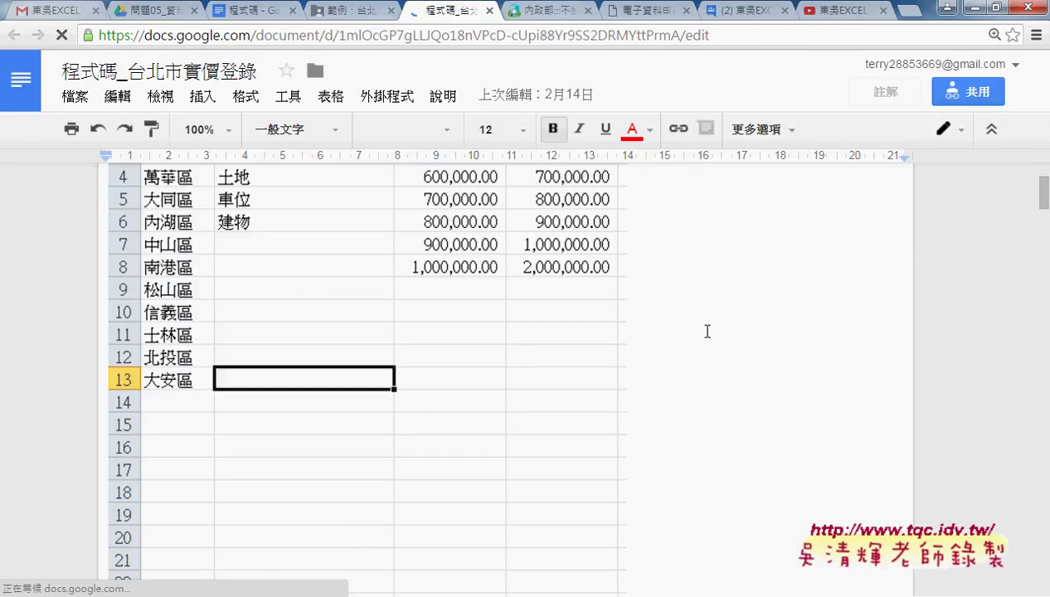
scroll(707, 331, down, 5)
scroll(705, 331, down, 5)
scroll(705, 331, down, 2)
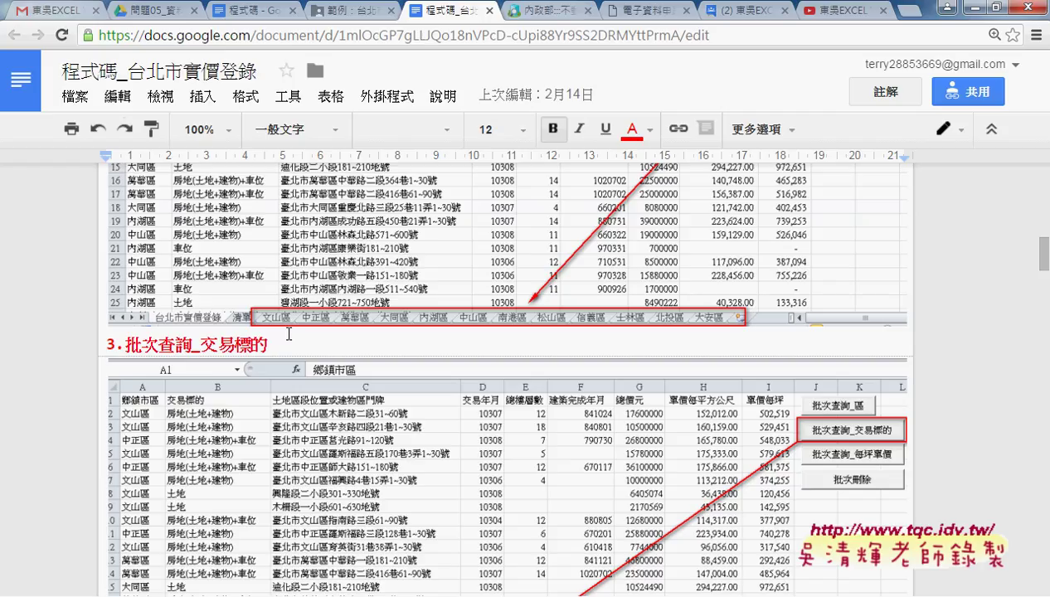
- Switch to the 程式碼 document and scroll up to the Sub 篩選建檔日期() macro
click(254, 21)
scroll(473, 357, up, 2)
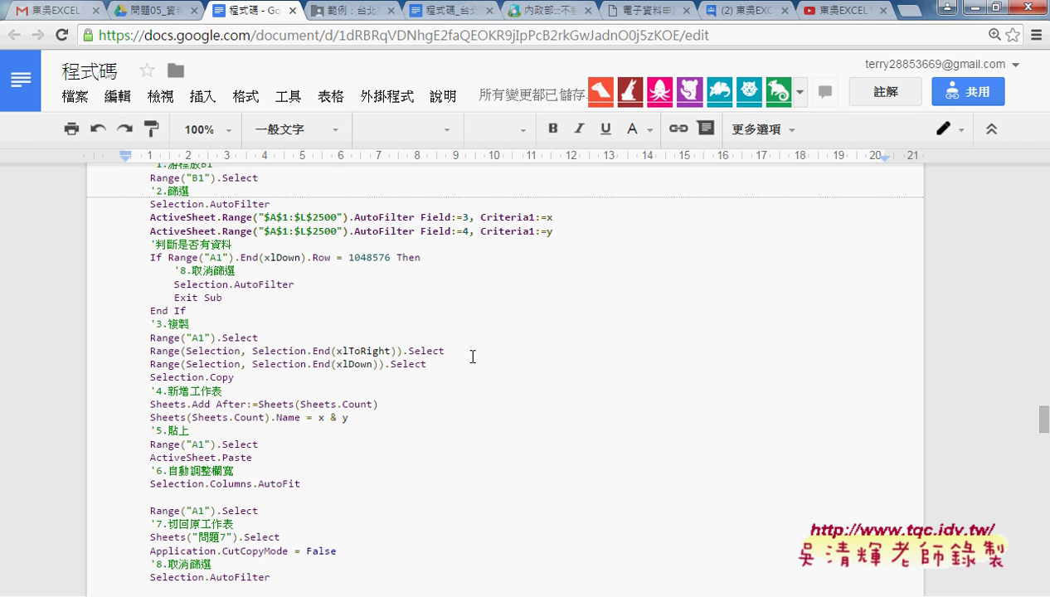
scroll(473, 357, up, 1)
scroll(472, 357, up, 1)
scroll(473, 357, up, 2)
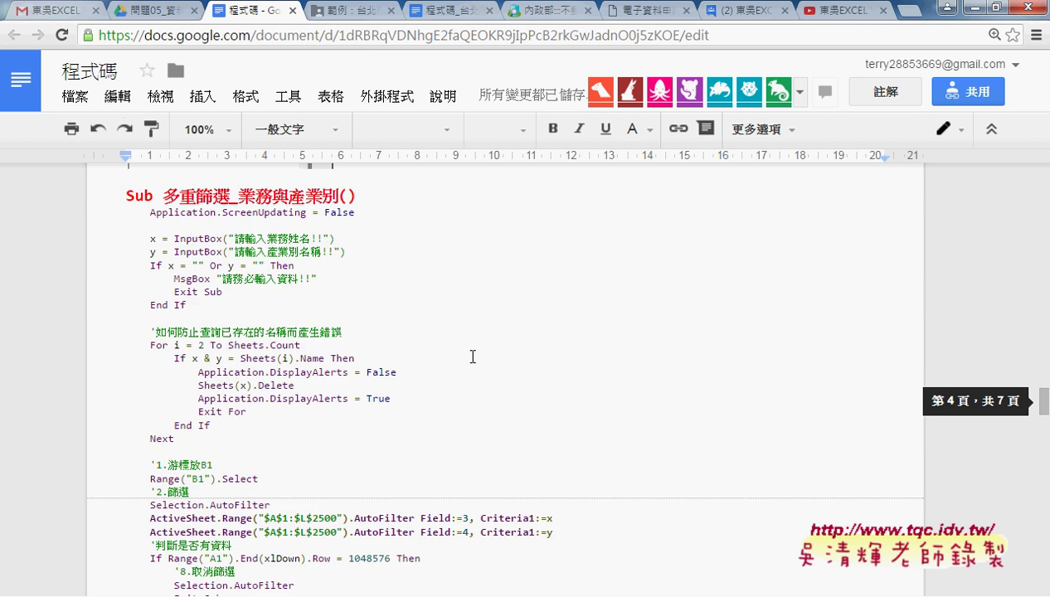
scroll(473, 357, up, 1)
scroll(473, 356, up, 5)
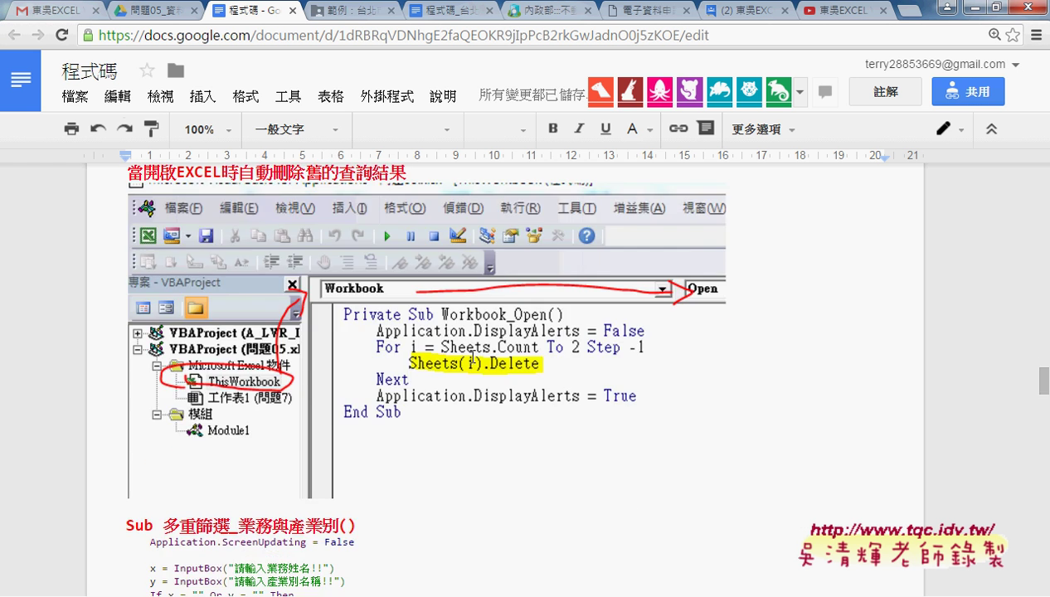
scroll(473, 356, up, 5)
scroll(473, 357, up, 5)
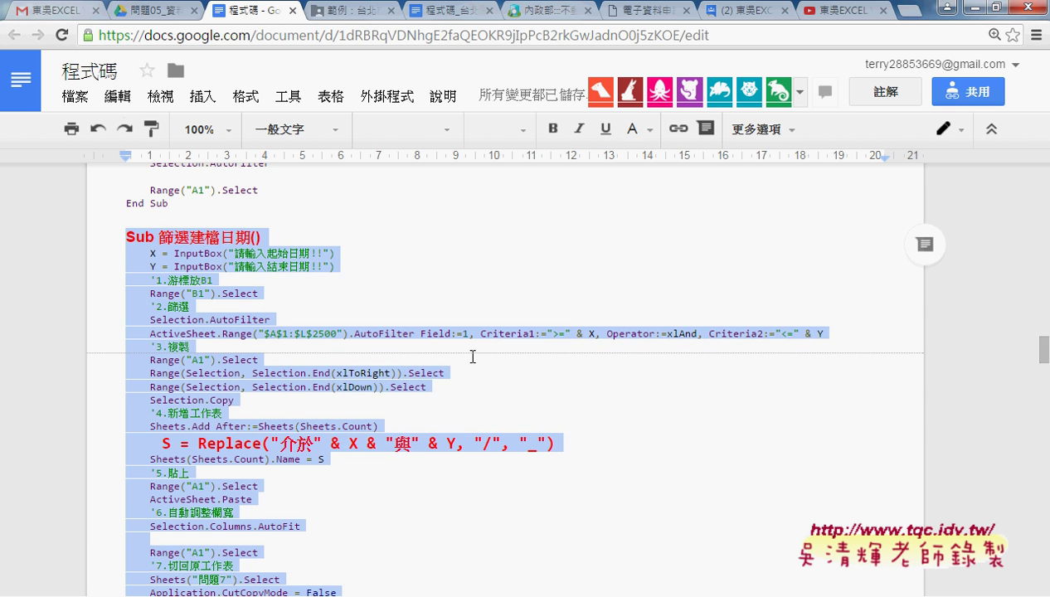
scroll(473, 356, down, 2)
scroll(473, 357, up, 2)
- Annotate a 2008 date example beside the InputBox line, then clear the annotation
click(664, 350)
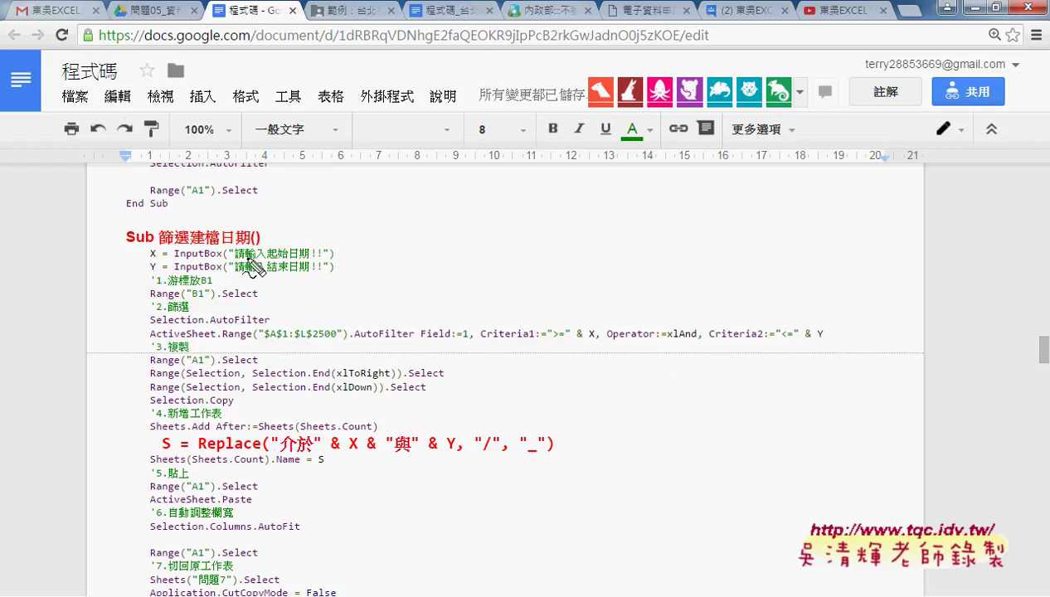
mouse_move(396, 241)
mouse_down()
mouse_move(406, 252)
mouse_move(444, 237)
mouse_move(432, 300)
mouse_up()
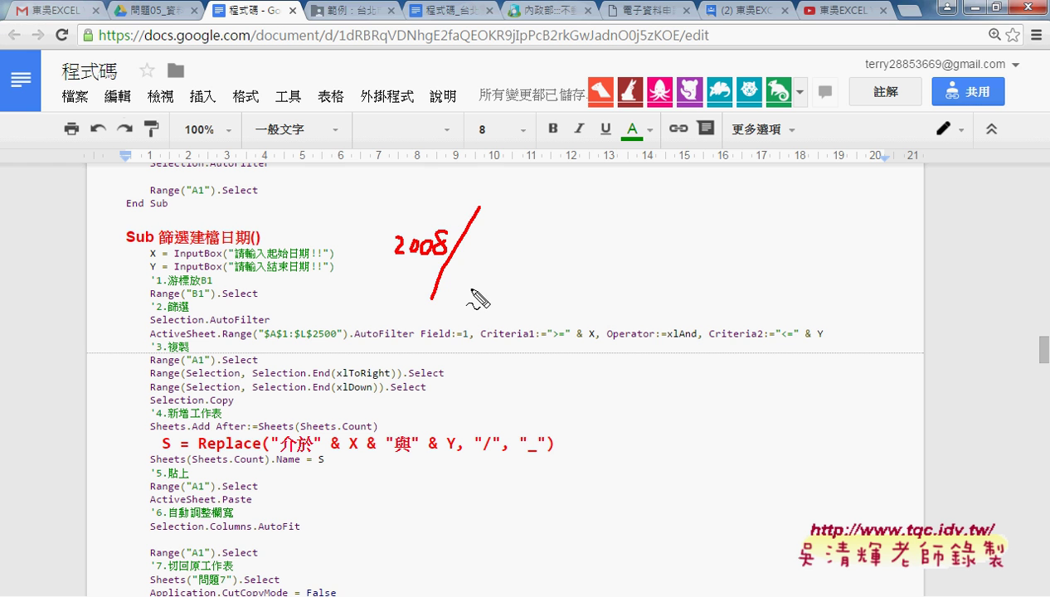
key(Escape)
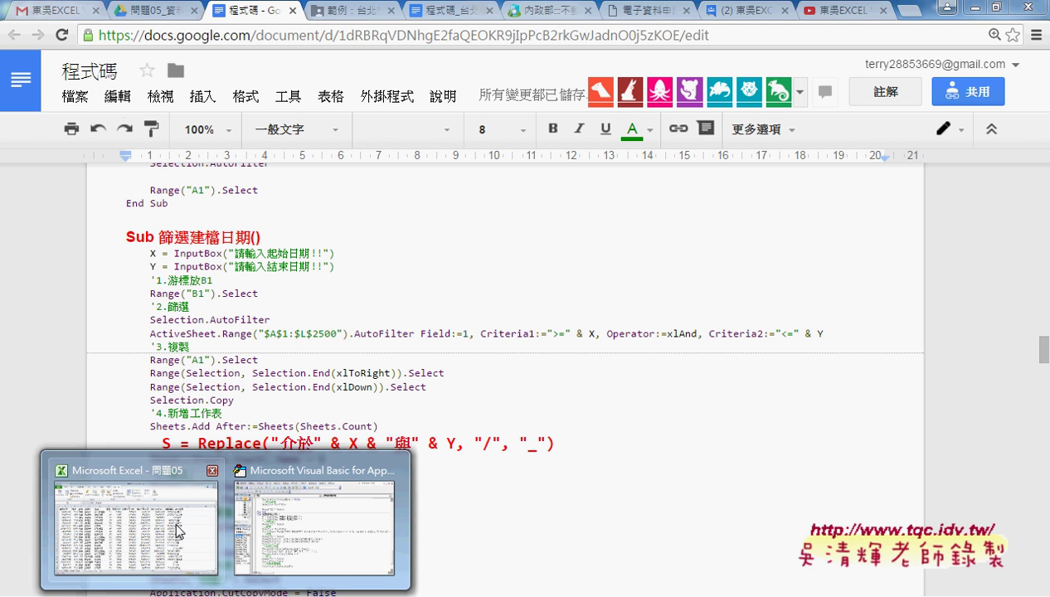
- In the 問題05 workbook, rename sheet 工作表21 to 2008/1/1
click(177, 531)
click(311, 573)
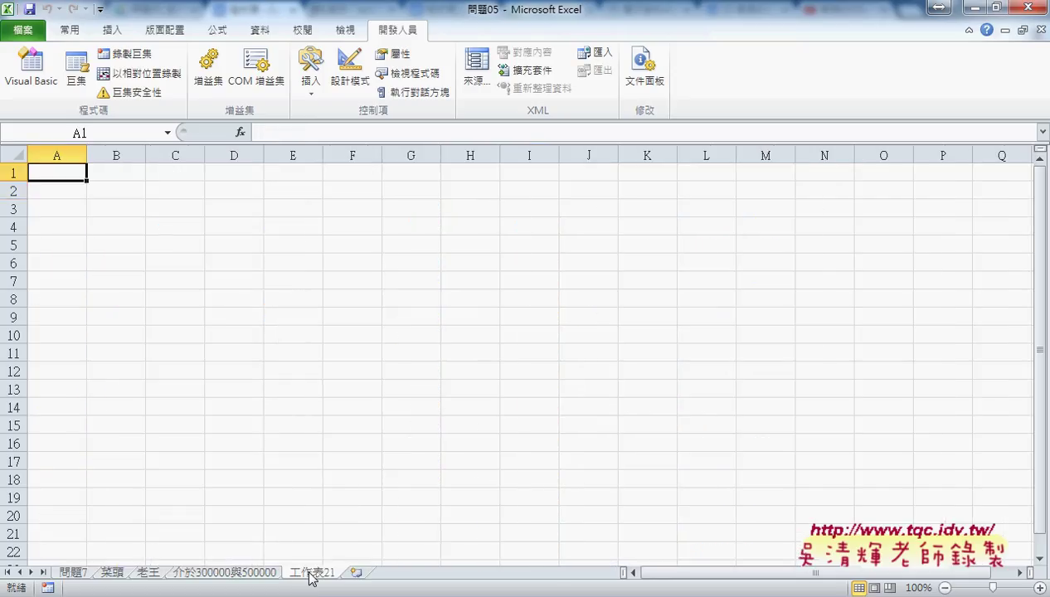
double_click(311, 573)
text(20)
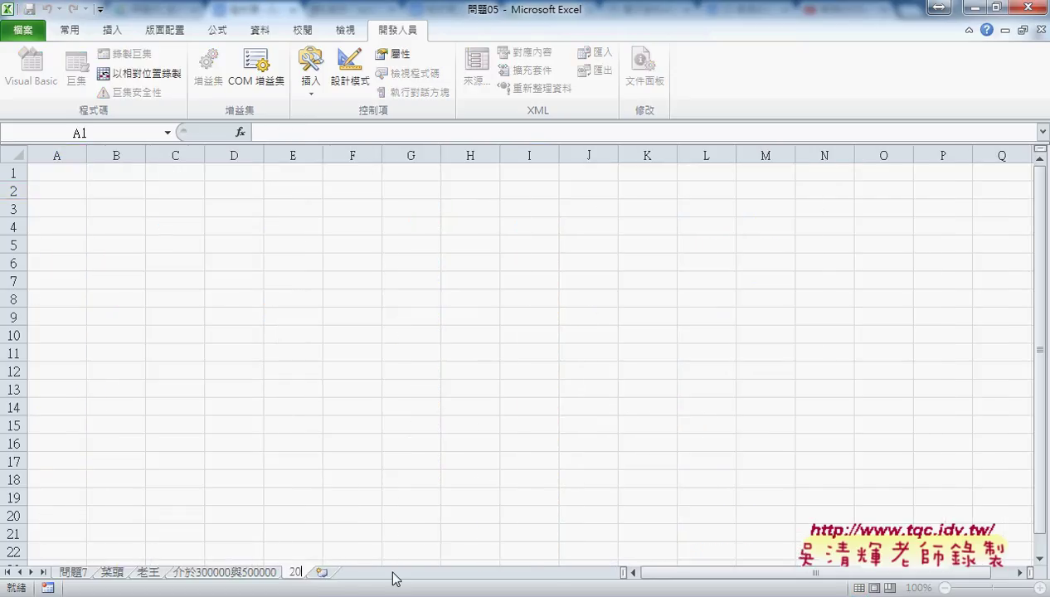
text(08/)
text(1/1)
key(Return)
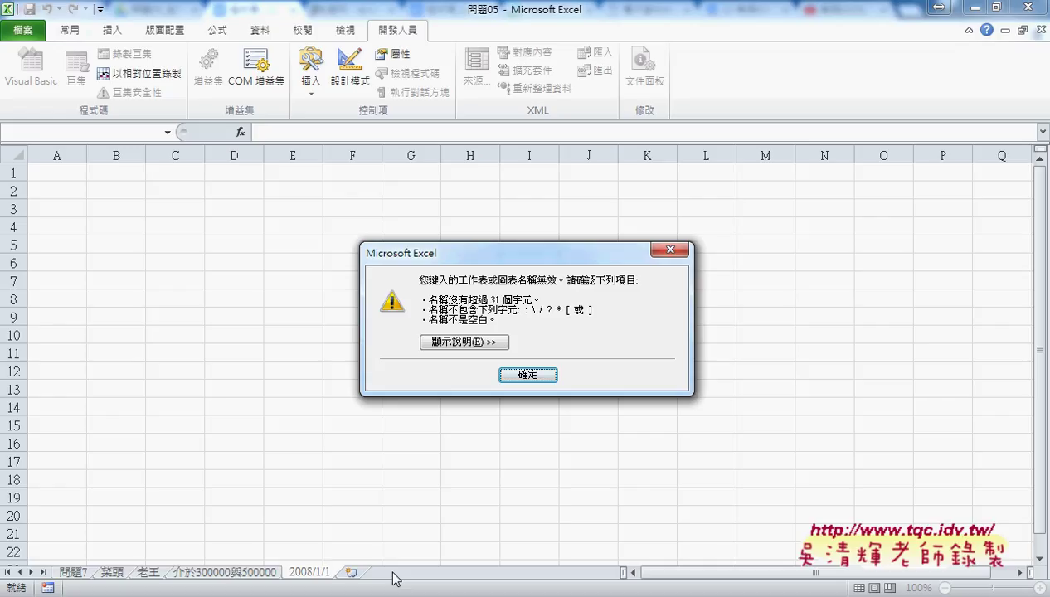